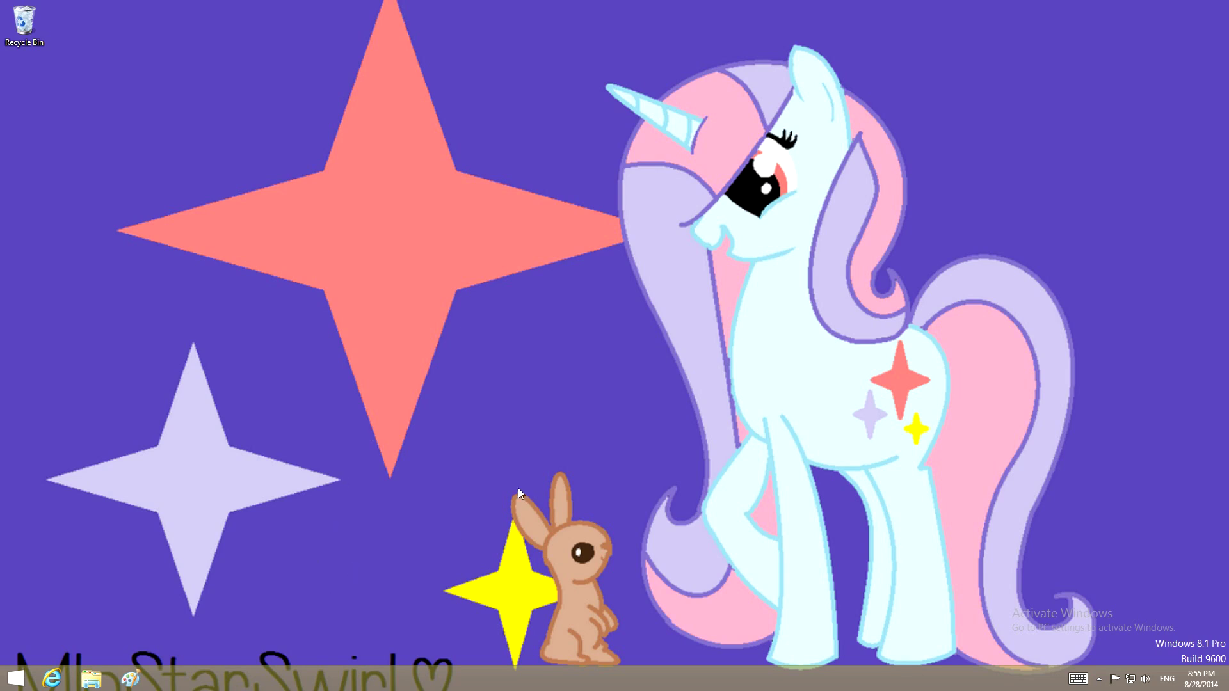
Step: Launch Paint, browse the Pictures folder for a reference image, then return to the blank canvas
left_click(131, 683)
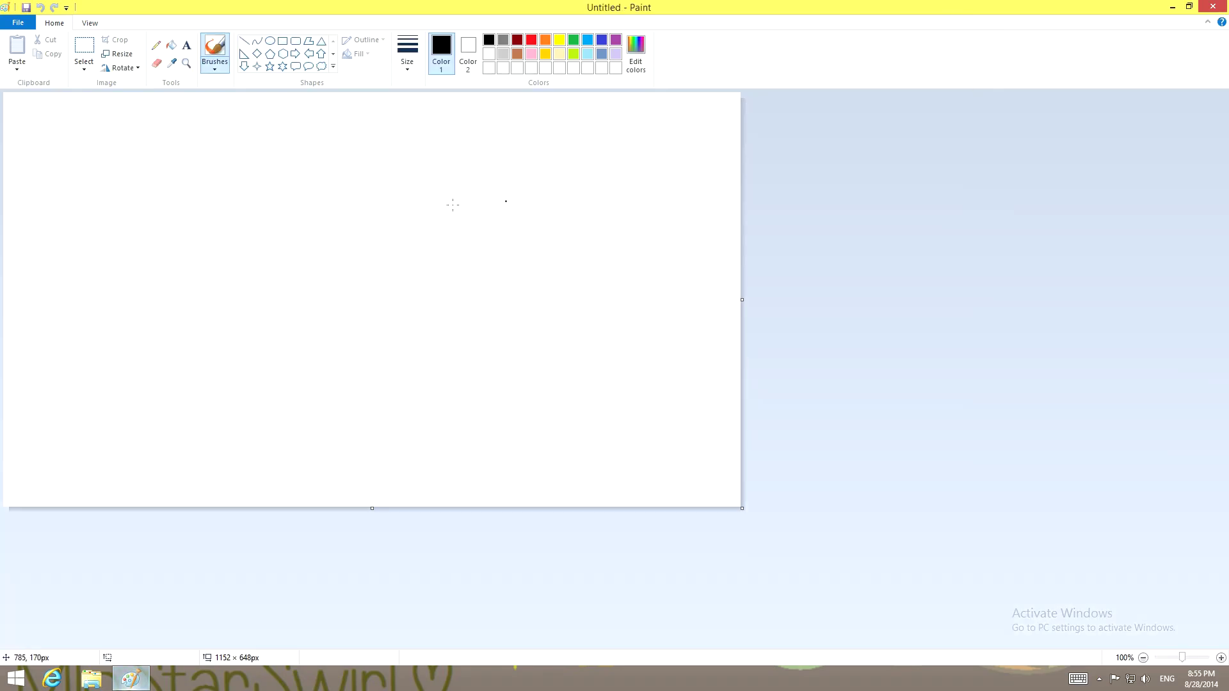
left_click(132, 680)
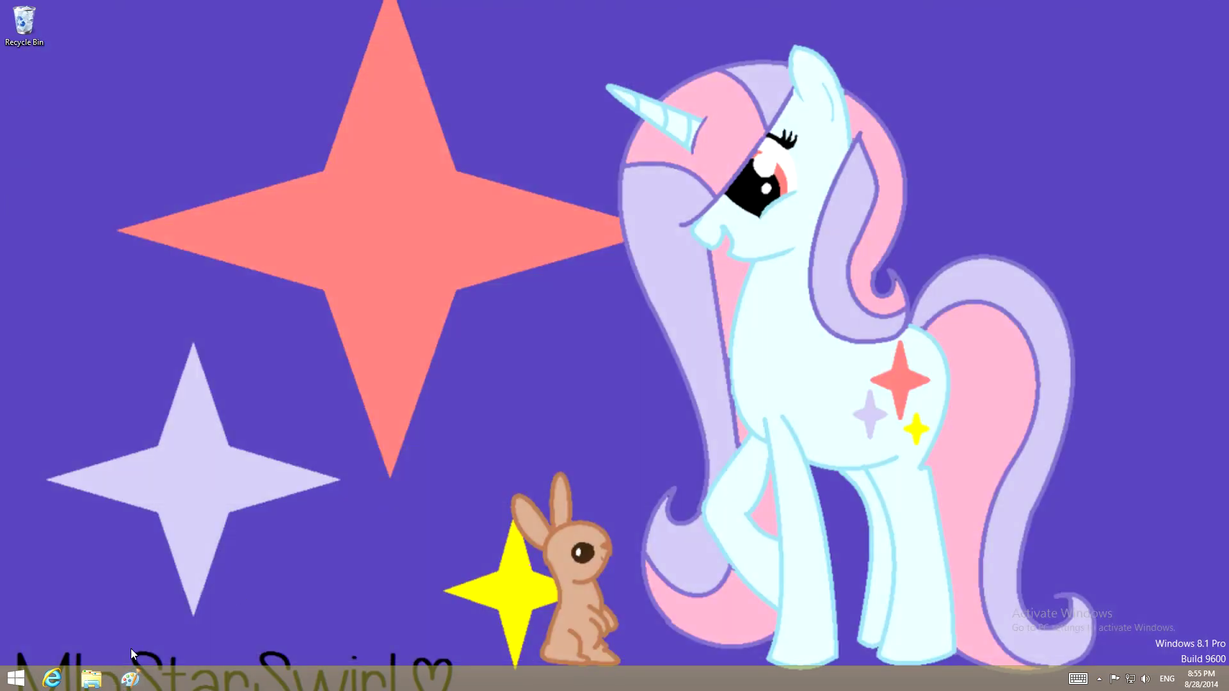
left_click(91, 680)
double_click(437, 274)
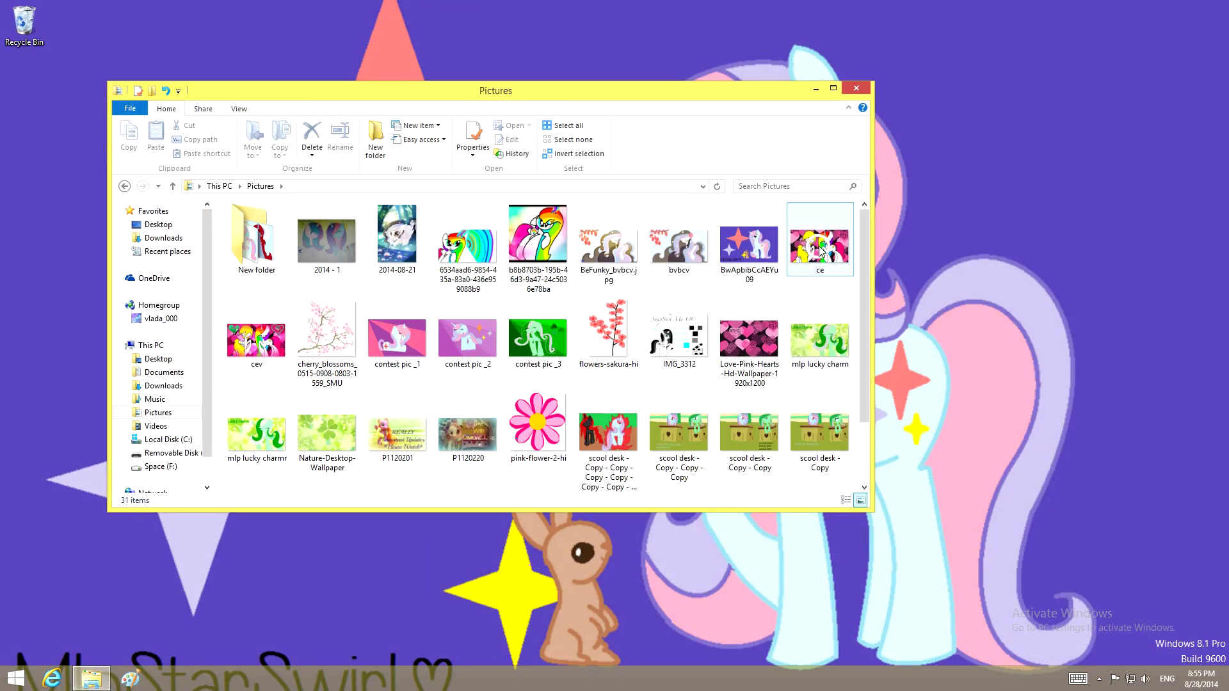
right_click(672, 240)
left_click(711, 287)
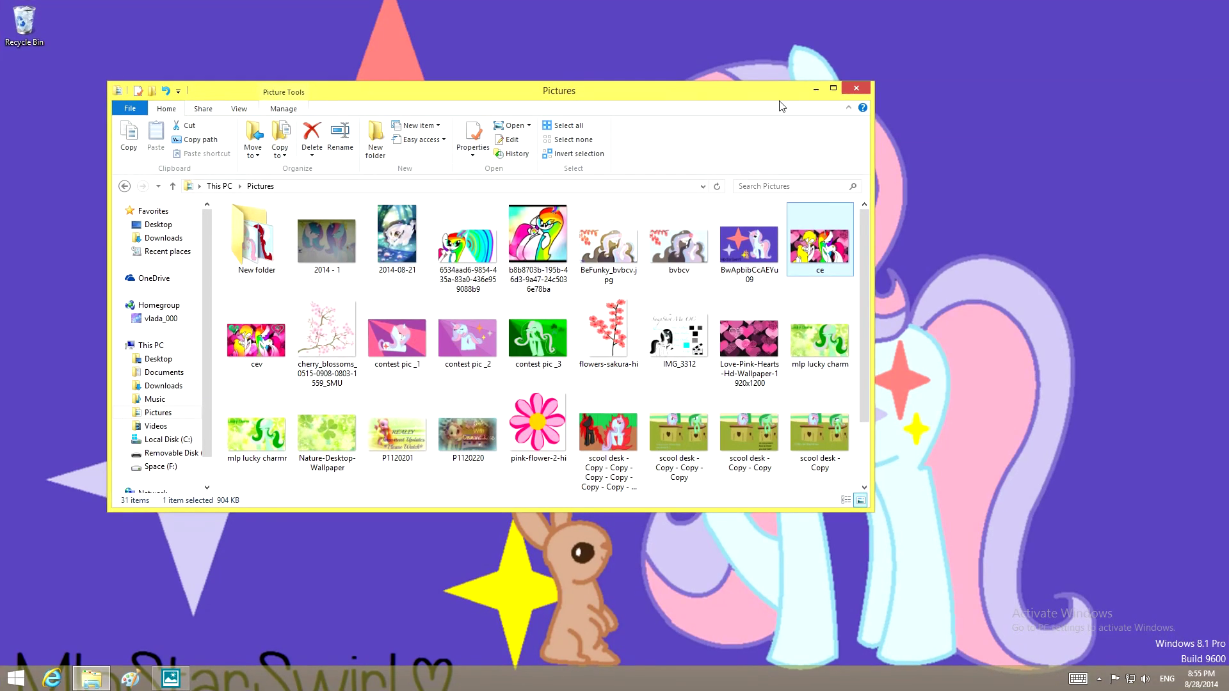
left_click(856, 91)
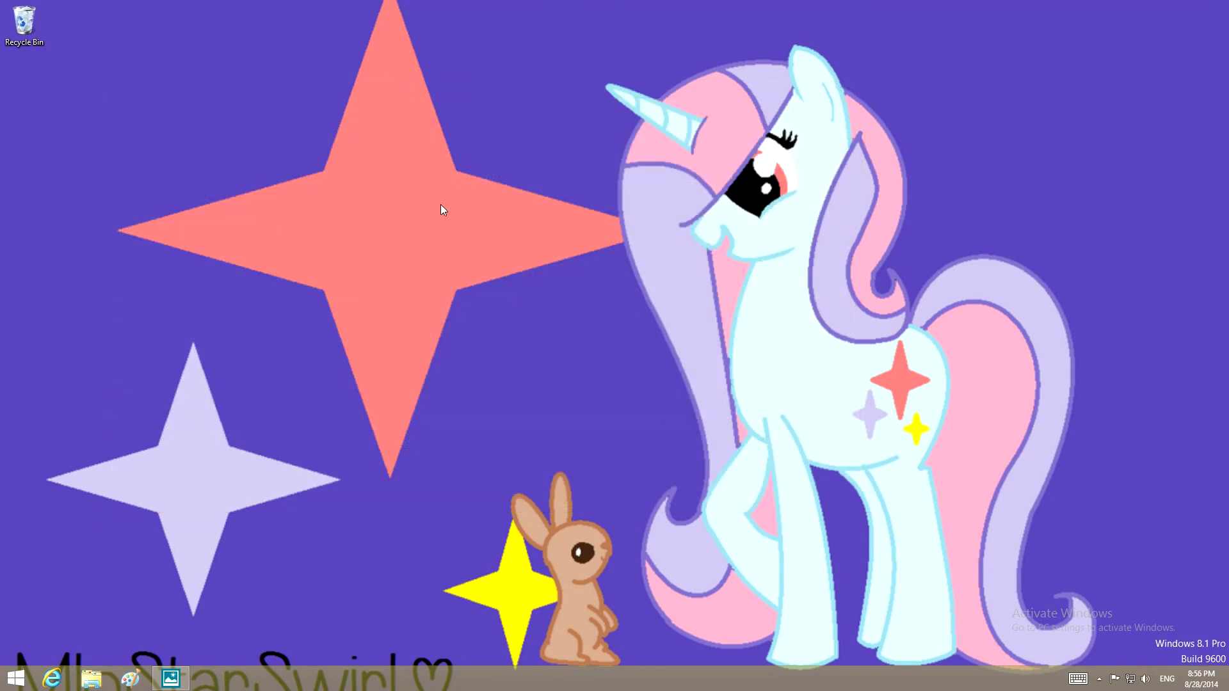
left_click(131, 679)
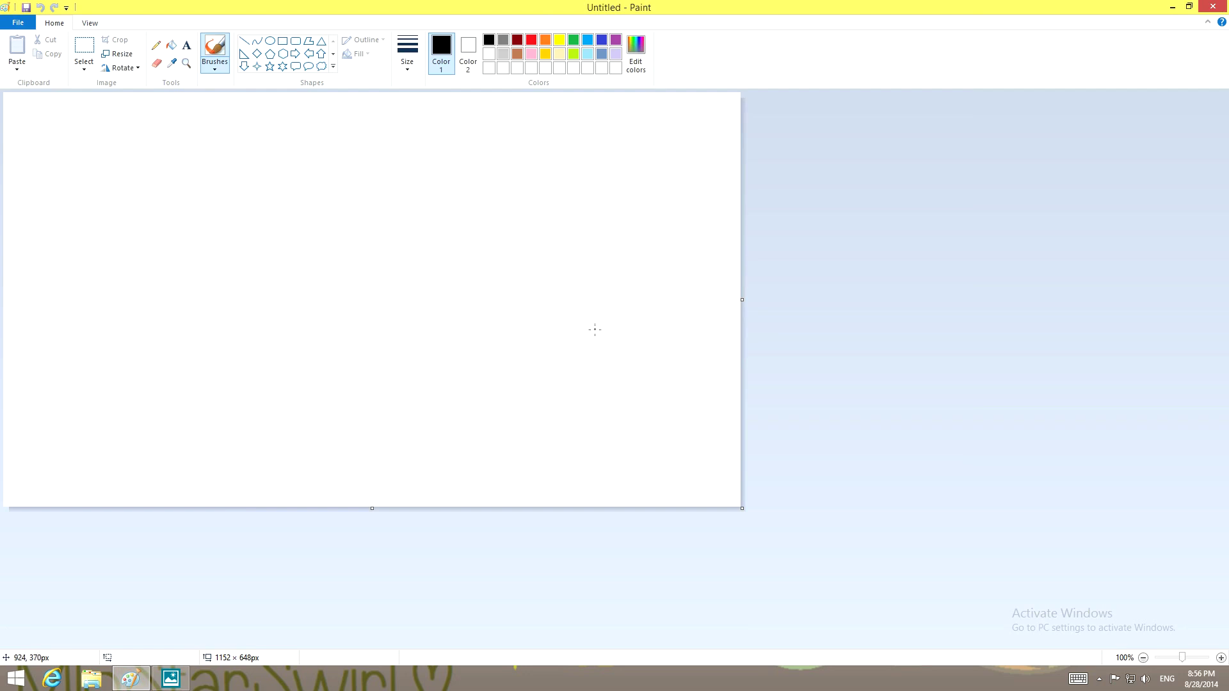
Step: Draw a medium-thick black oval circle near the top centre of the canvas as the head
left_click(271, 41)
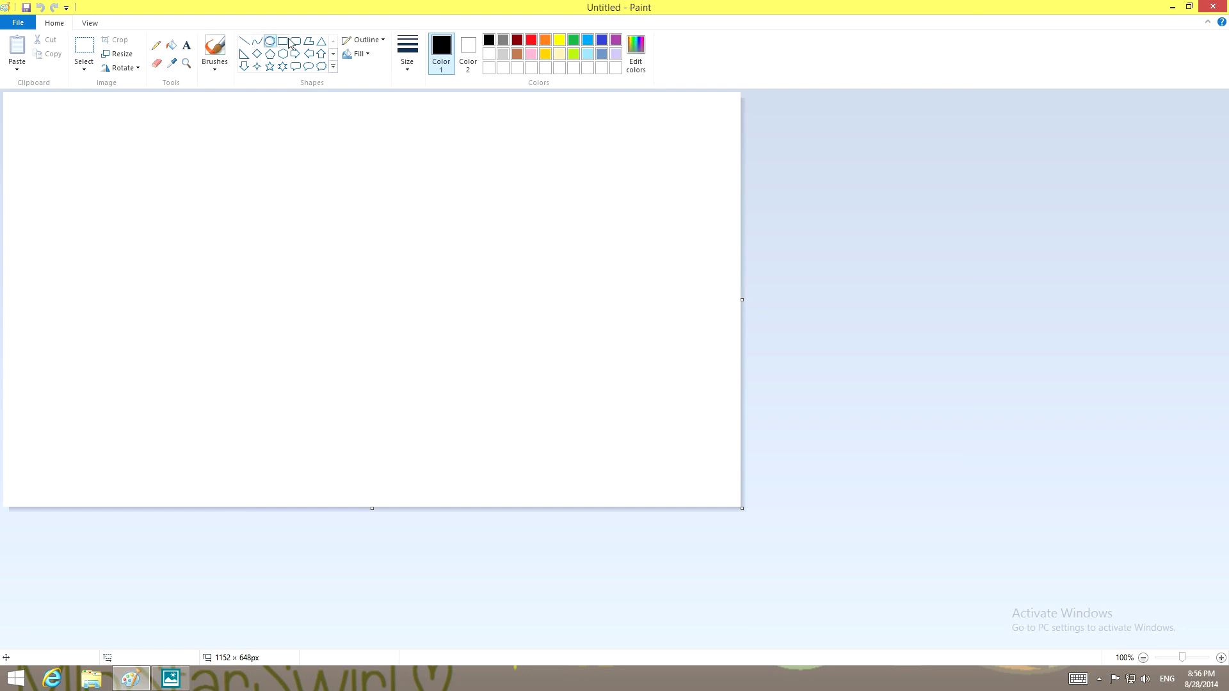
left_click(408, 53)
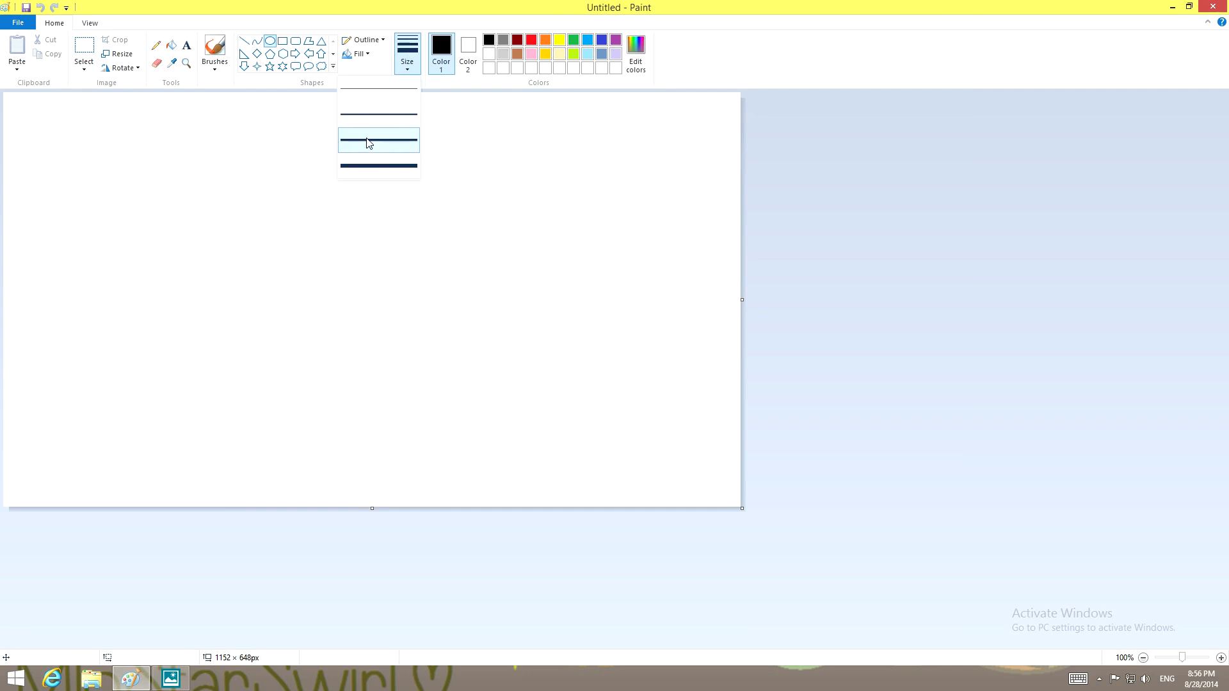
left_click(364, 144)
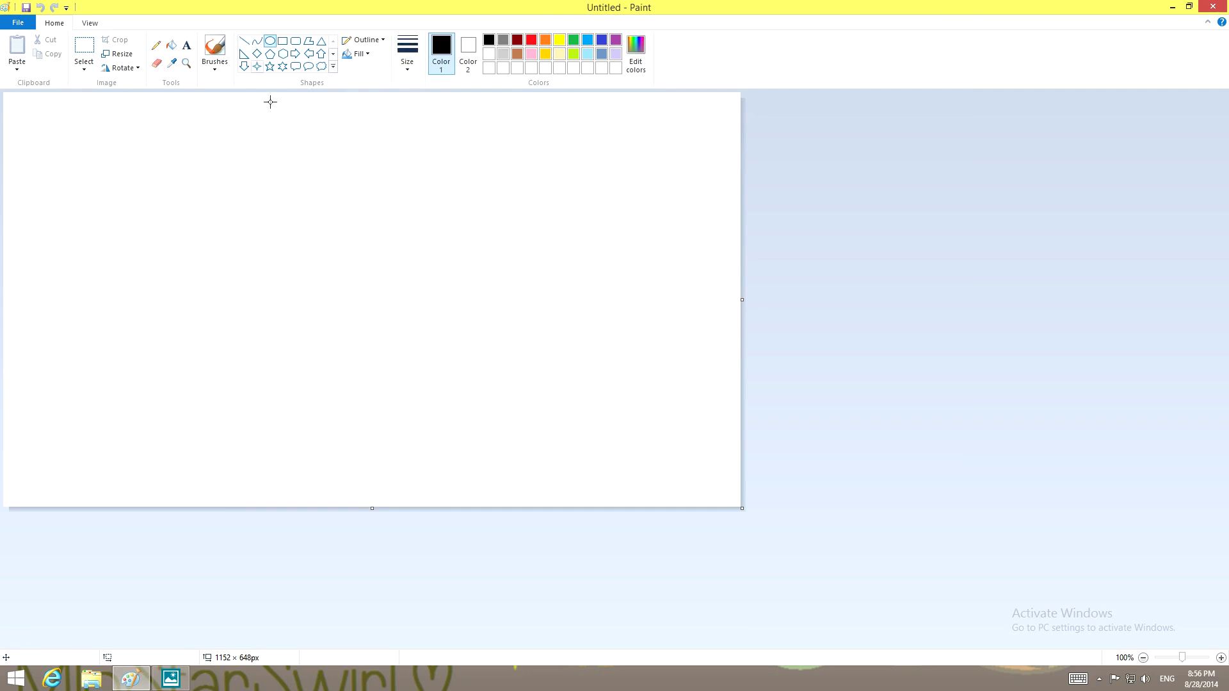
left_click_drag(364, 120, 491, 245)
left_click(842, 213)
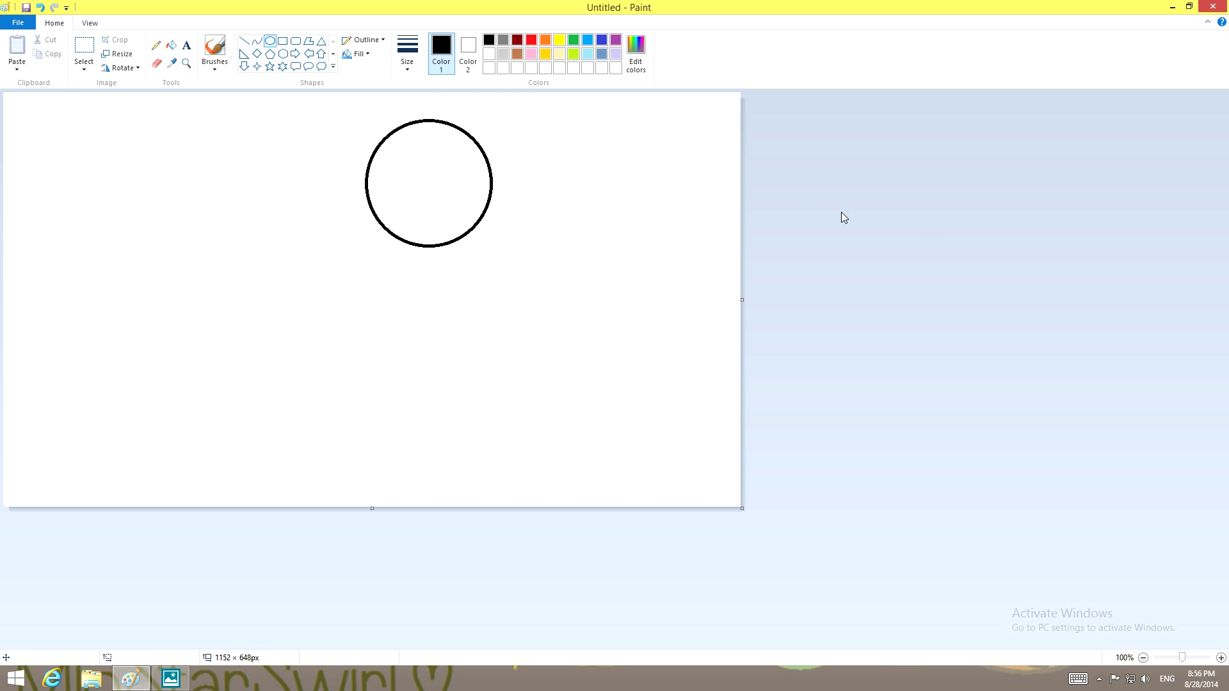
left_click(256, 41)
Step: Draw an S-shaped neck curve down from the bottom of the head circle
left_click_drag(429, 245, 439, 336)
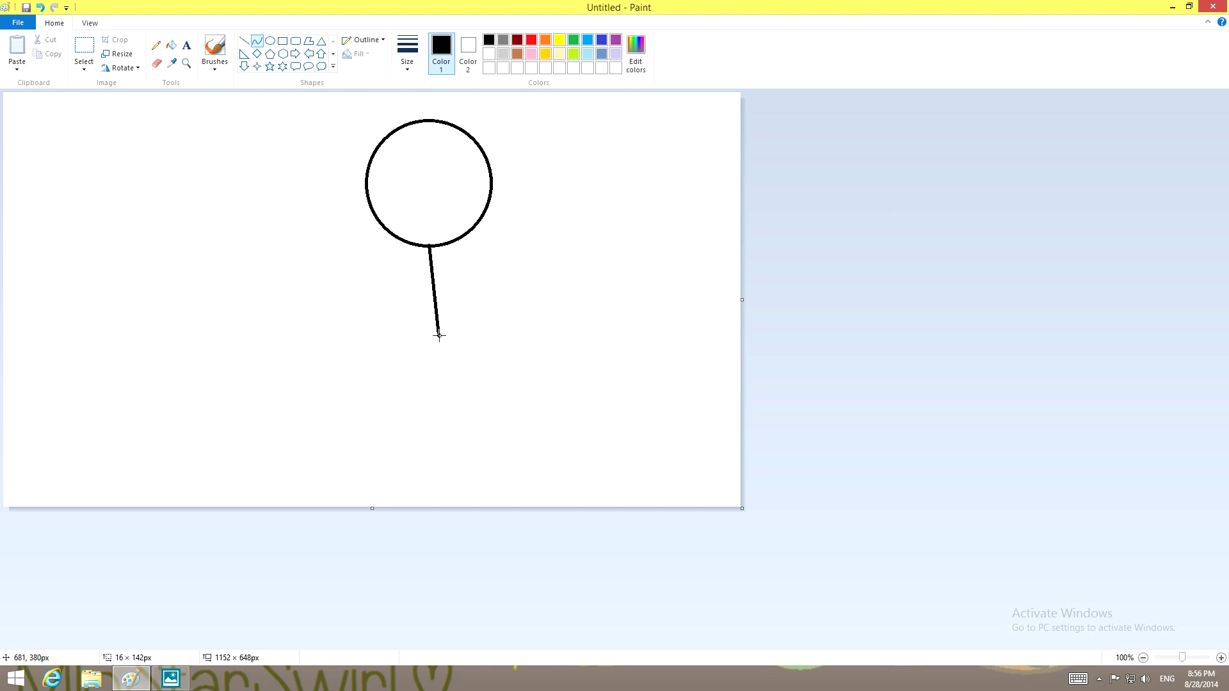
mouse_move(431, 265)
left_mouse_down()
mouse_move(445, 259)
mouse_move(431, 287)
left_mouse_up()
right_click(431, 287)
left_click(827, 238)
Step: Continue the neck with a gently curved line down to the canvas's bottom edge
left_click_drag(438, 337, 453, 367)
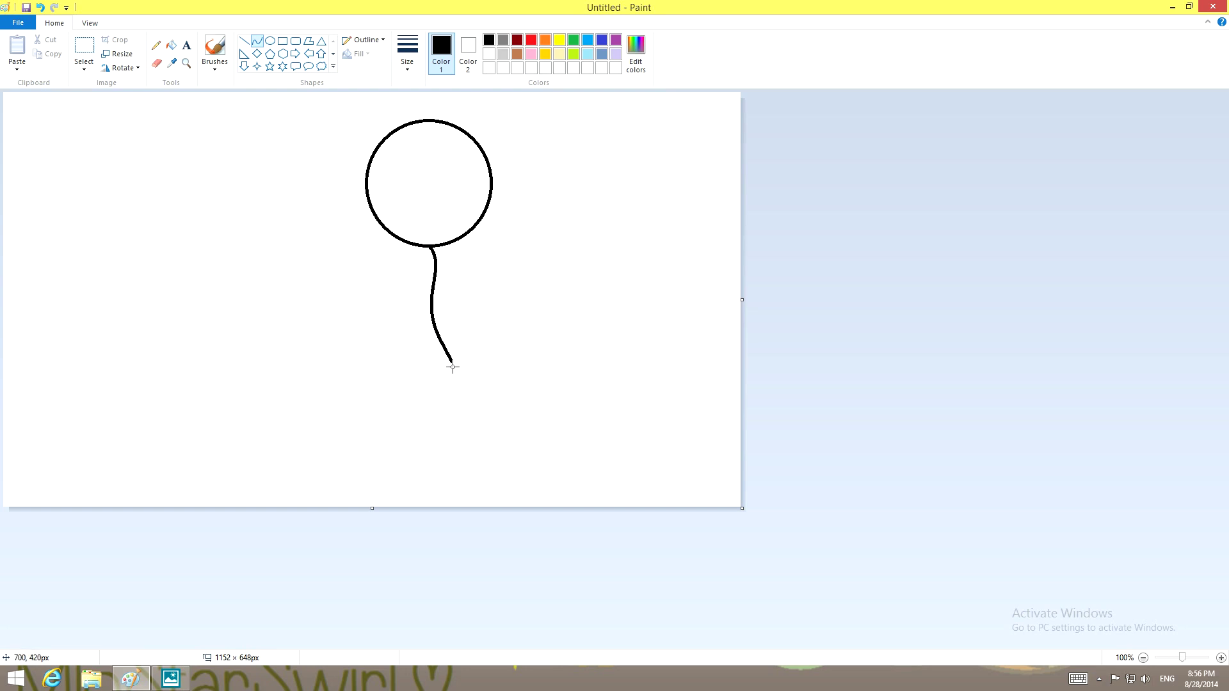
left_click_drag(453, 367, 462, 506)
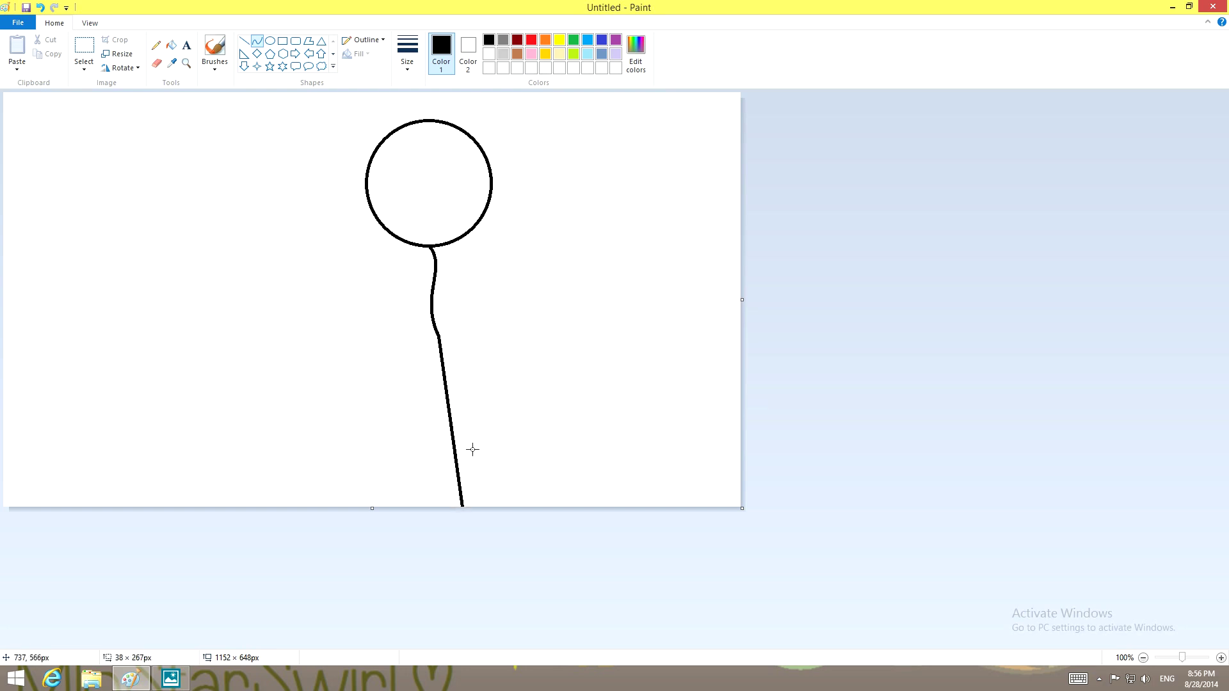
left_click_drag(450, 390, 462, 412)
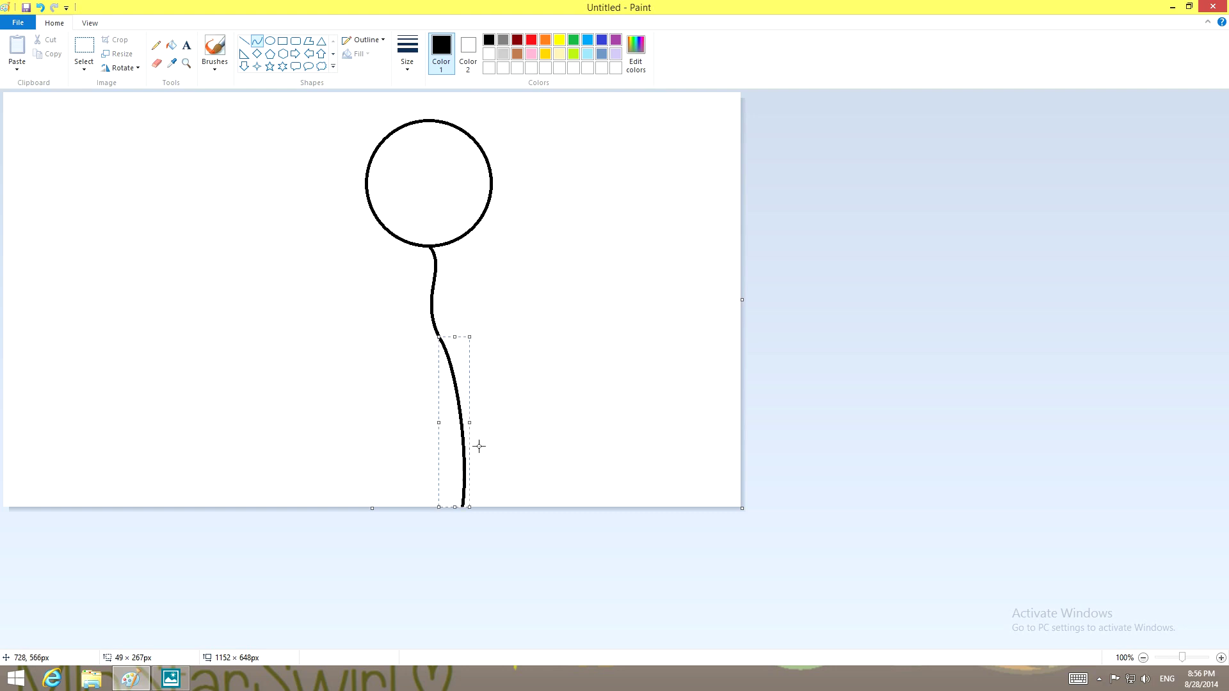
left_click(850, 408)
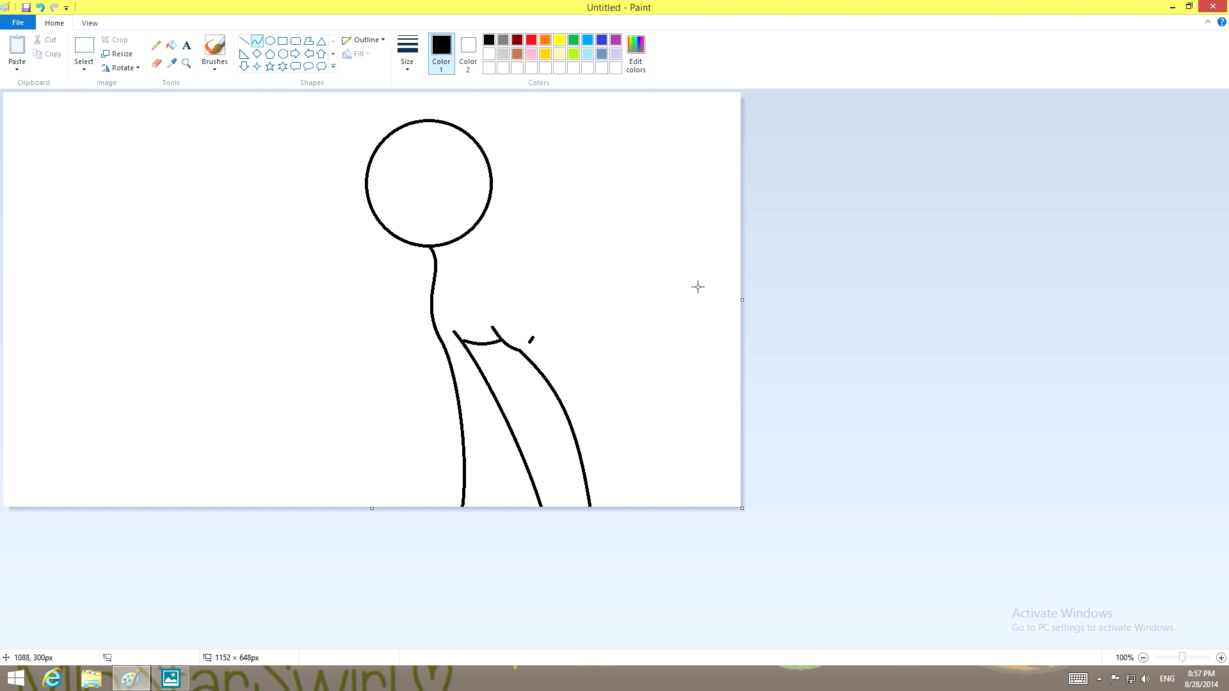
Step: Sketch an S-curve at the upper right and a stray stroke, then undo both
left_click_drag(578, 157, 600, 259)
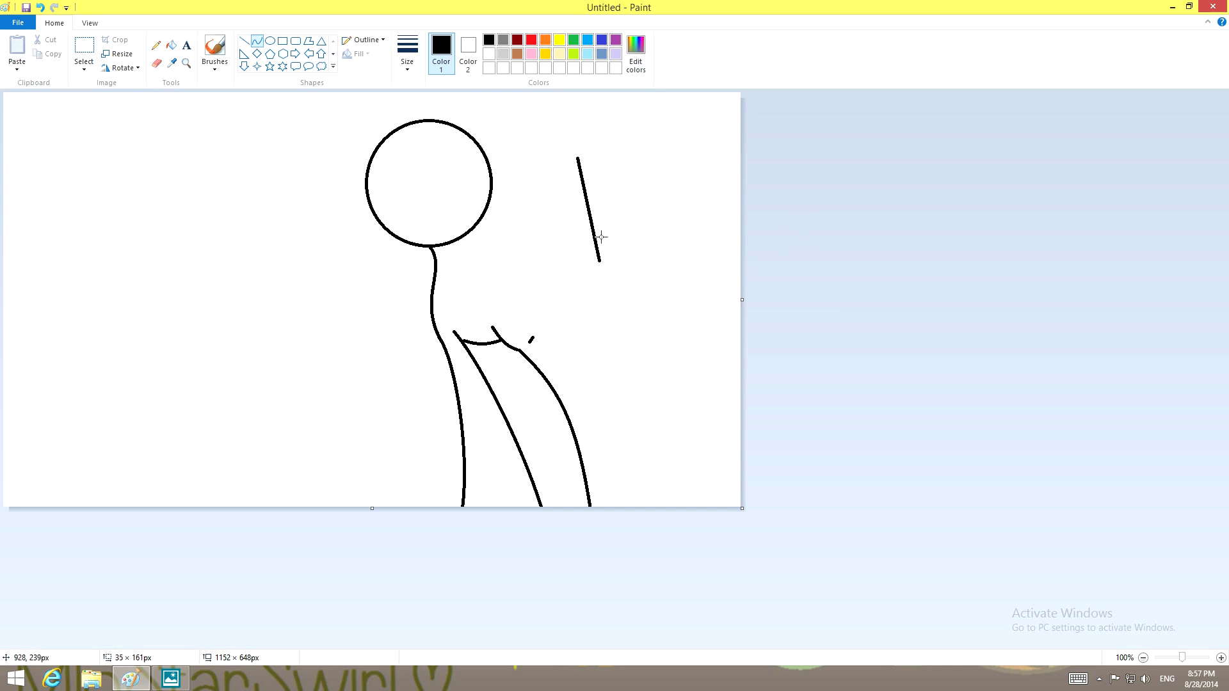
mouse_move(589, 206)
left_mouse_down()
mouse_move(615, 187)
mouse_move(567, 225)
left_mouse_up()
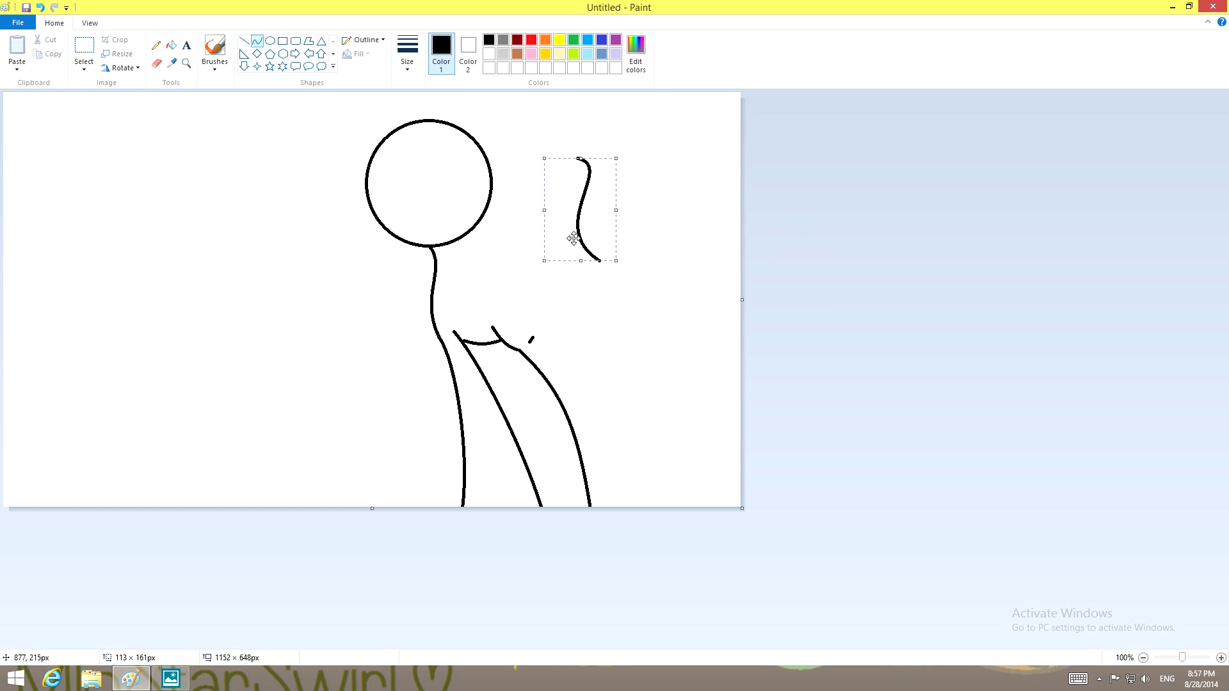
left_click_drag(637, 224, 641, 221)
left_click(39, 7)
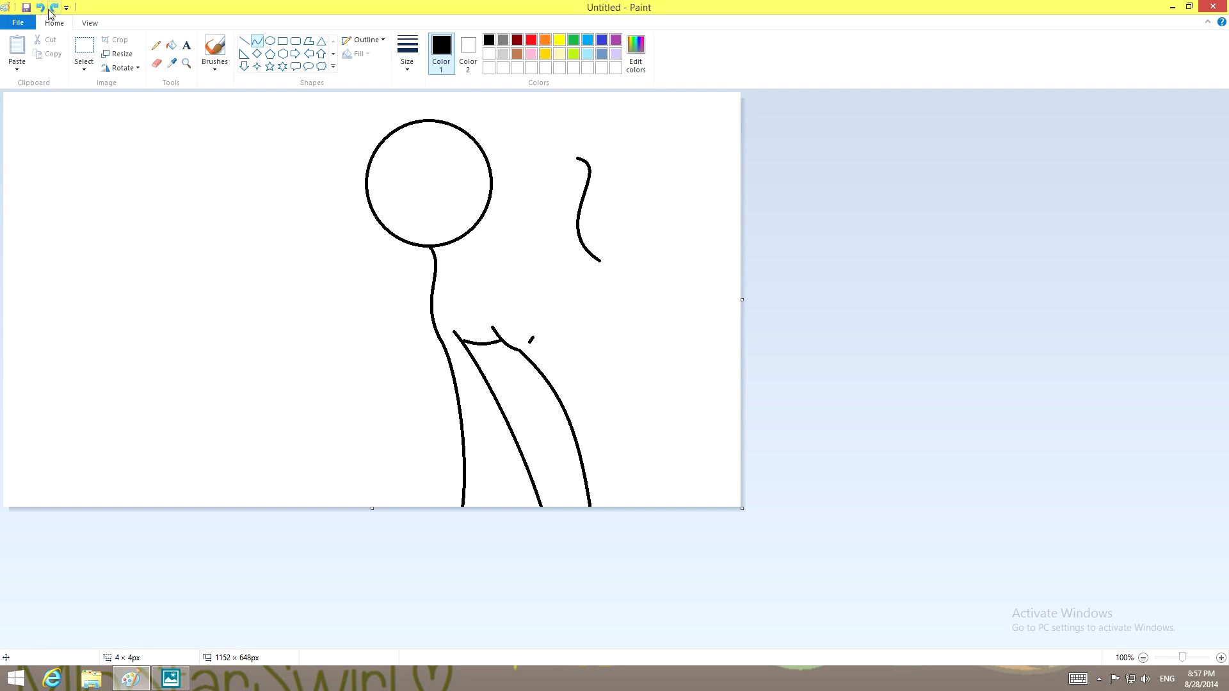
left_click(39, 7)
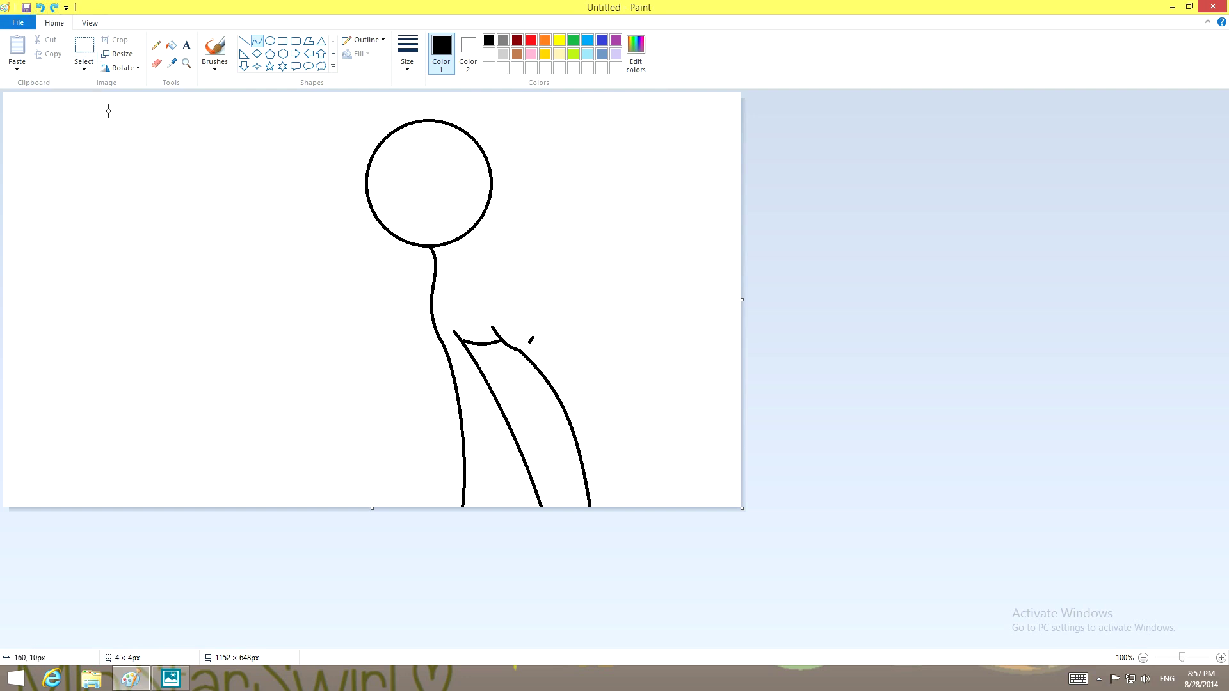
Step: Draw a long lower-right curve, a rounded shoulder arc and a second neck line to it
left_click_drag(676, 506, 529, 340)
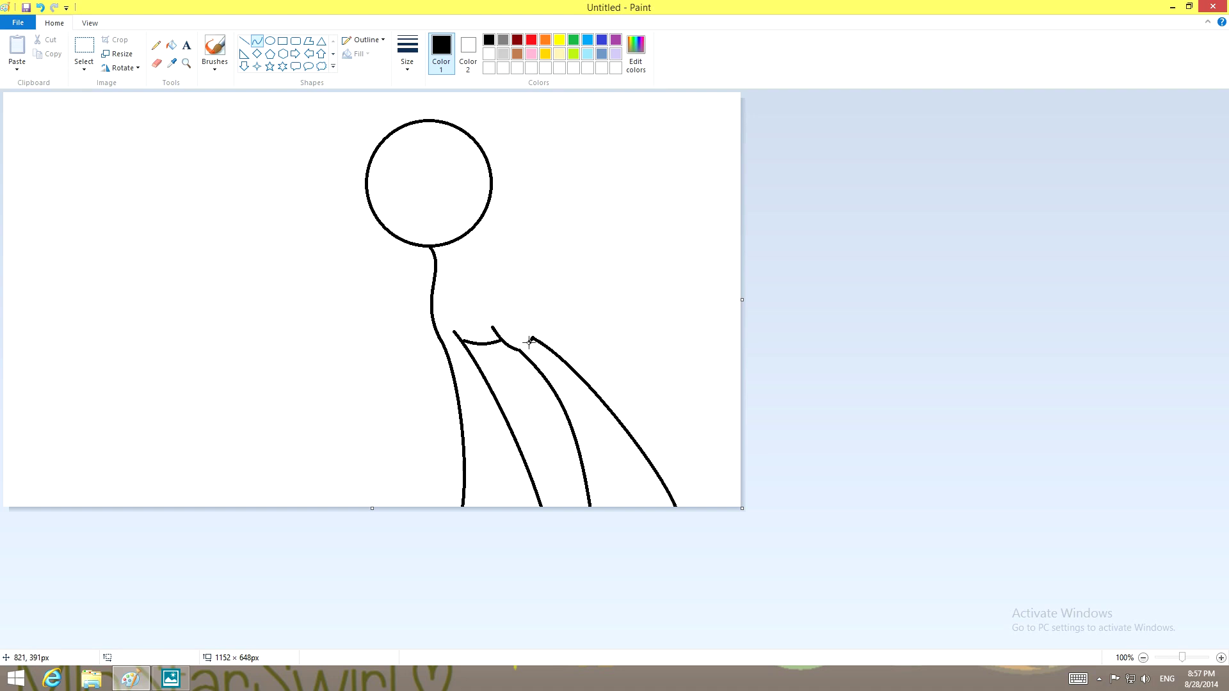
left_click_drag(531, 340, 471, 283)
left_click_drag(526, 333, 502, 257)
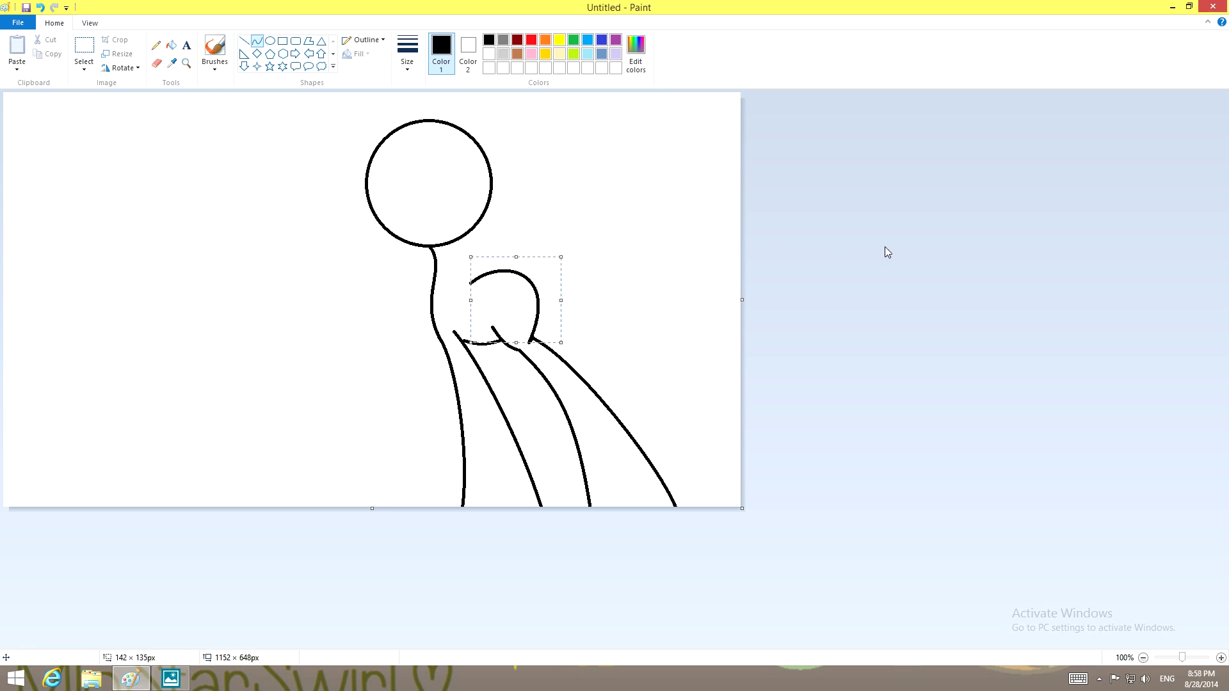
left_click(891, 216)
mouse_move(459, 235)
left_mouse_down()
mouse_move(469, 282)
mouse_move(454, 287)
left_mouse_up()
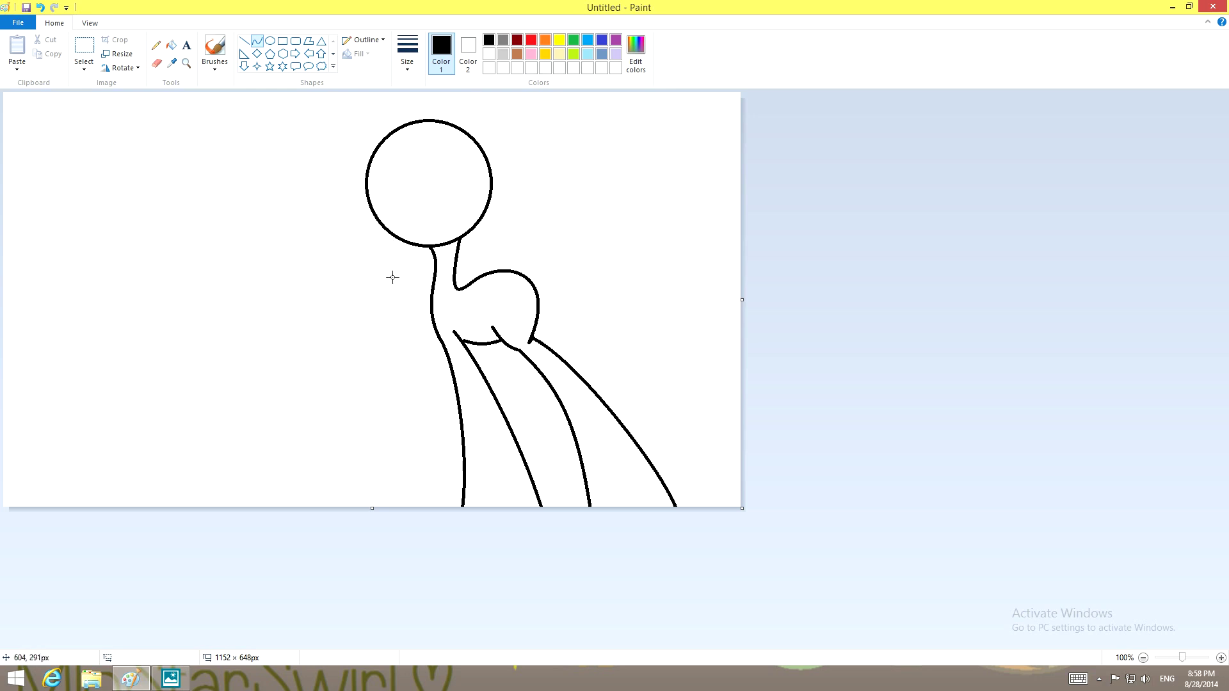
Step: Draw a short stroke and a long doubly-bent front-leg curve left of the neck
mouse_move(385, 263)
left_mouse_down()
mouse_move(431, 307)
mouse_move(422, 285)
left_mouse_up()
left_click(366, 292)
mouse_move(386, 265)
left_mouse_down()
mouse_move(465, 482)
mouse_move(468, 466)
left_mouse_up()
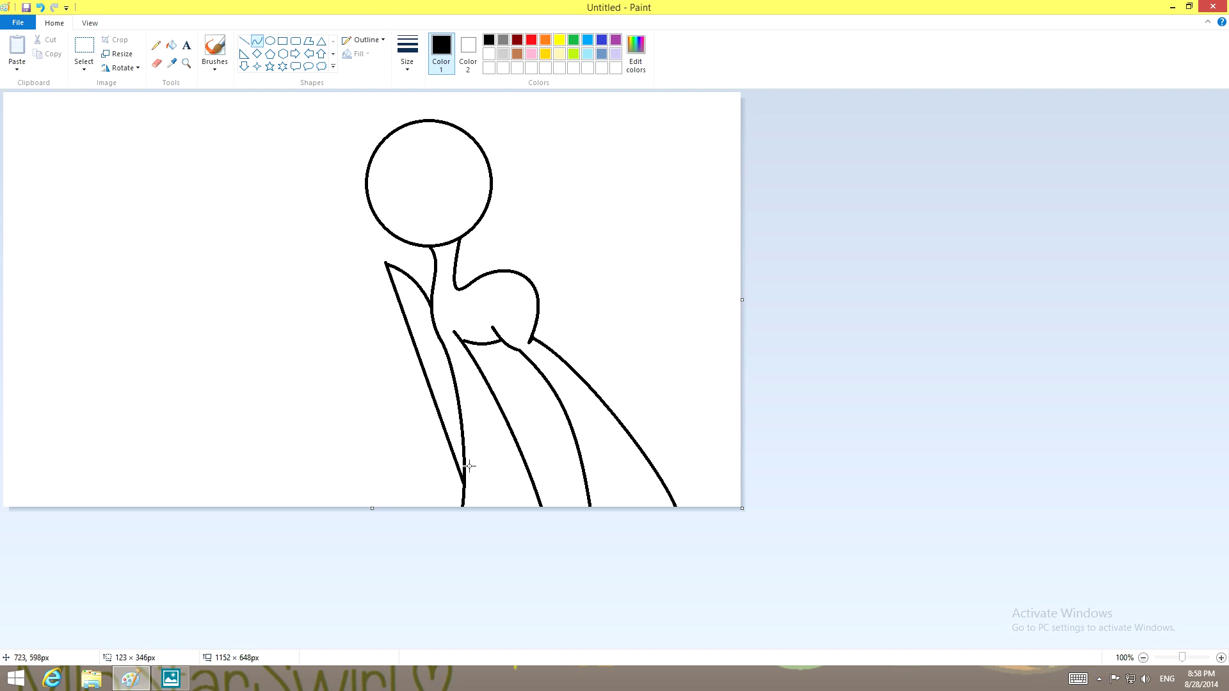
left_click_drag(404, 320, 375, 384)
left_click_drag(418, 435, 400, 368)
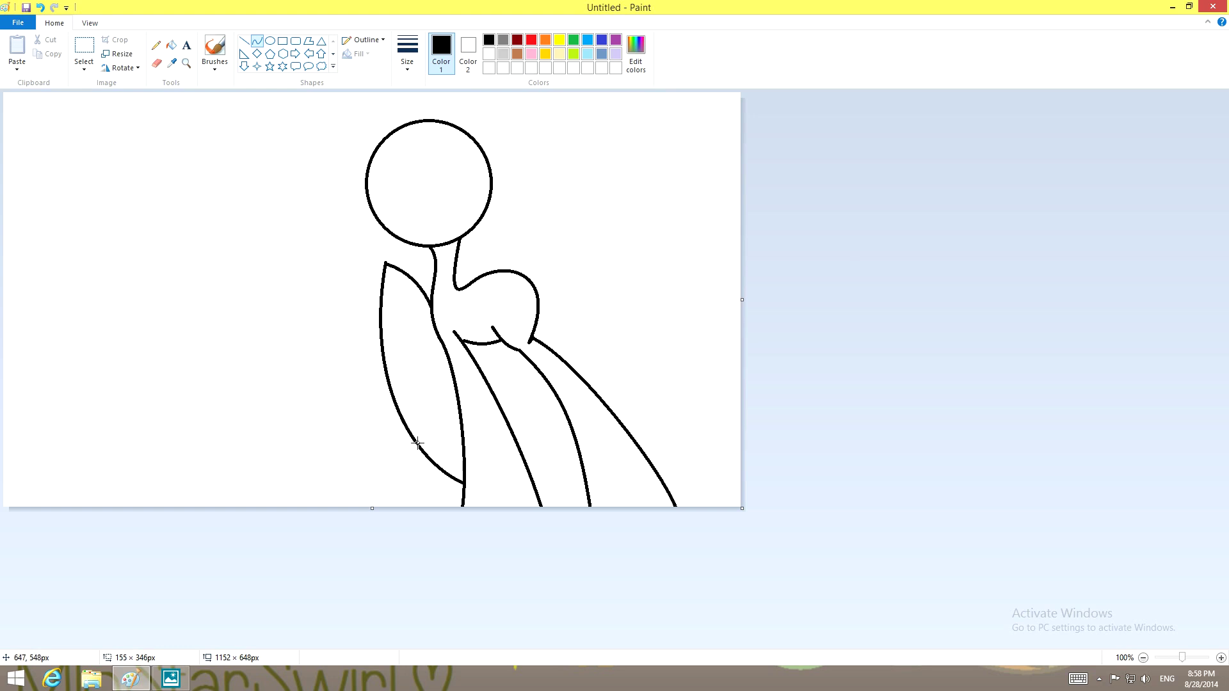
right_click(401, 368)
left_click(404, 355)
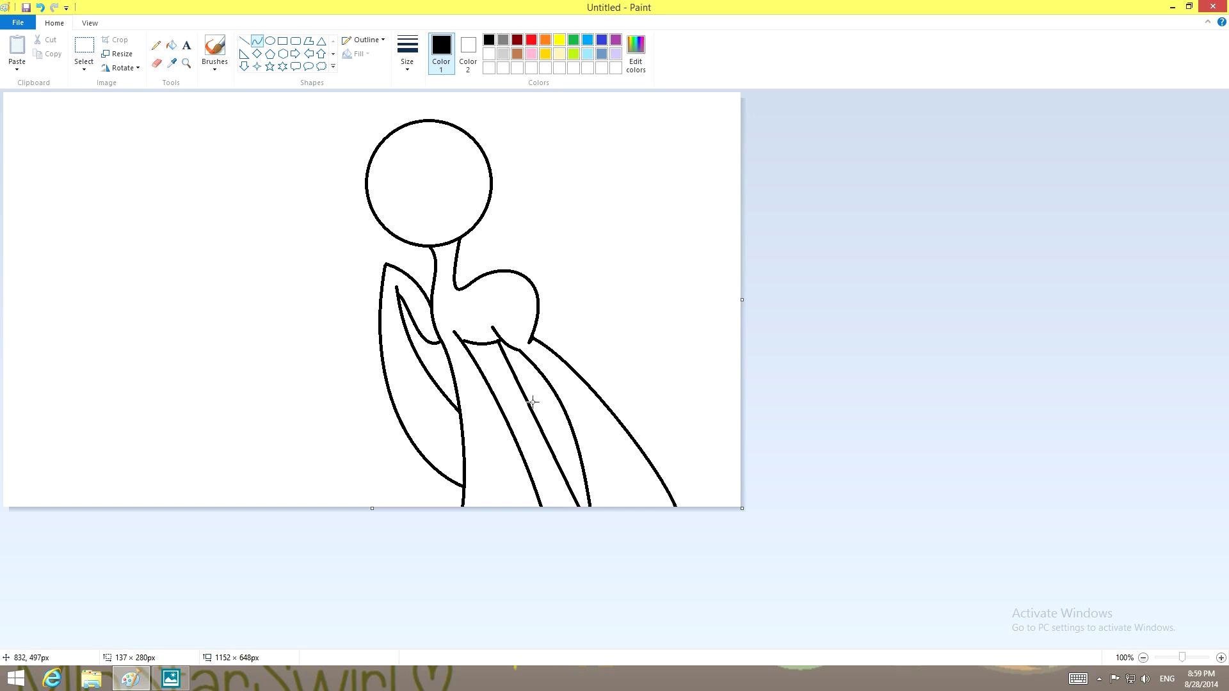
Step: Add an inner chest line and a curved line from the shoulder to the bottom, then start the ear's front edge
mouse_move(501, 344)
left_mouse_down()
mouse_move(552, 364)
mouse_move(541, 356)
left_mouse_up()
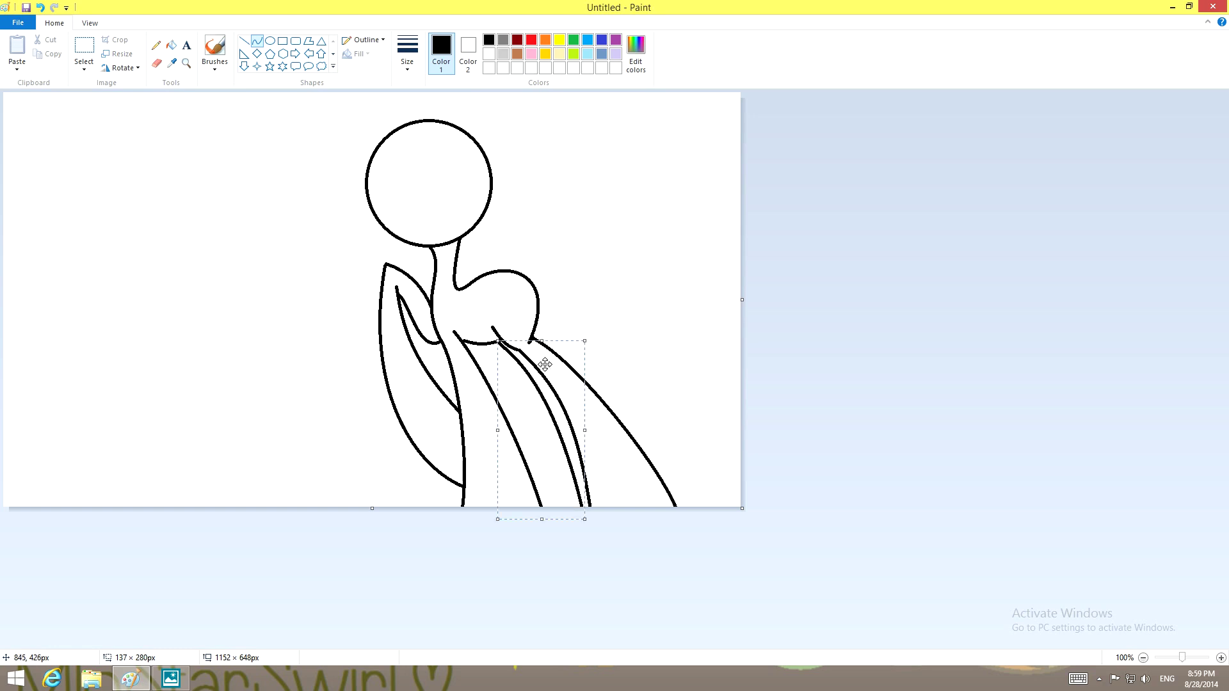
left_click(513, 358)
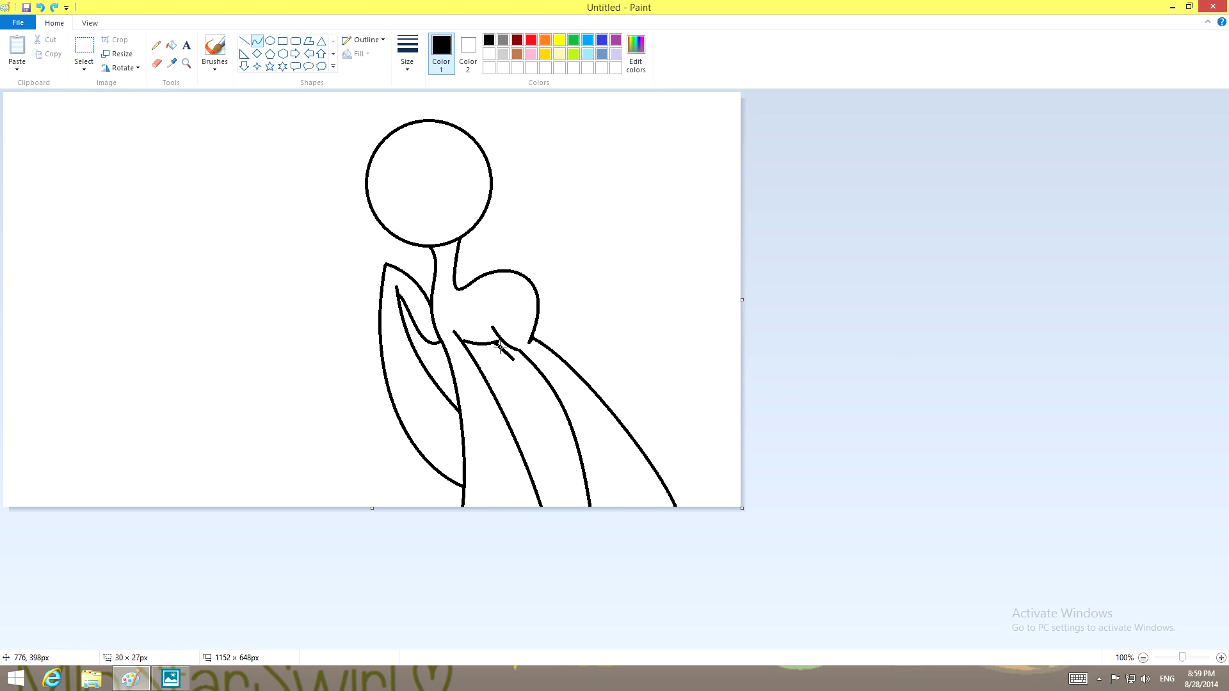
left_click(872, 352)
left_click_drag(513, 360, 588, 524)
mouse_move(563, 466)
left_mouse_down()
mouse_move(535, 387)
mouse_move(546, 389)
left_mouse_up()
left_click(843, 383)
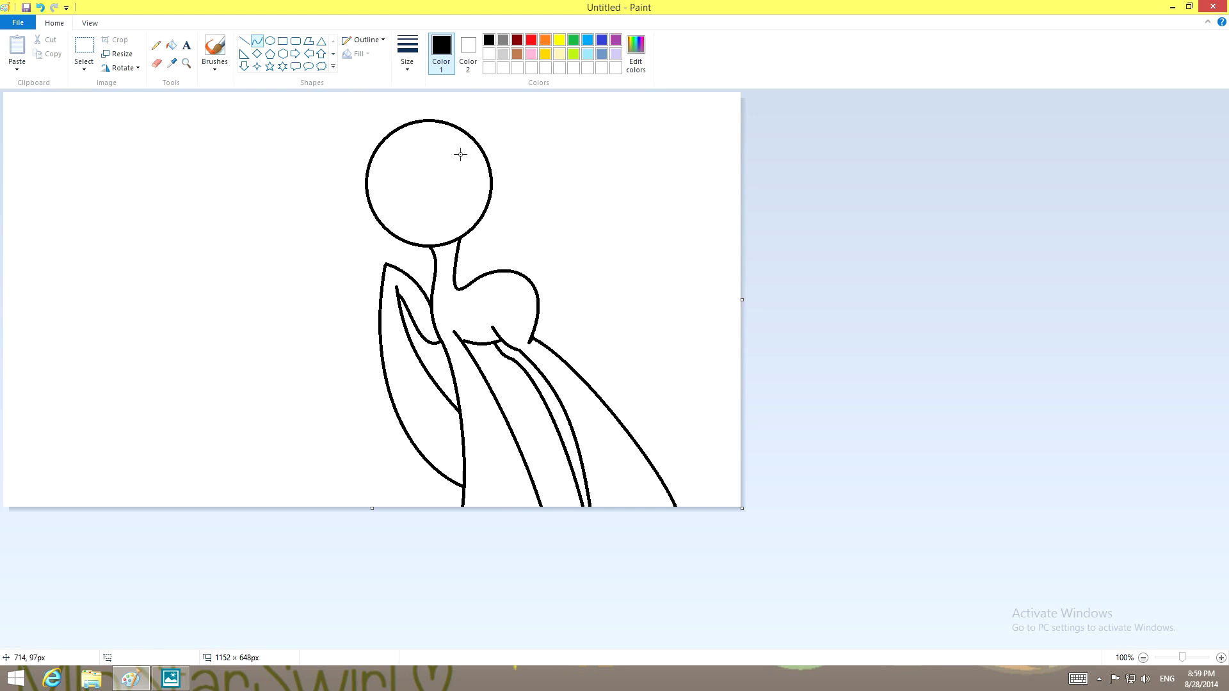
mouse_move(460, 154)
left_mouse_down()
mouse_move(485, 113)
mouse_move(465, 123)
mouse_move(473, 219)
left_mouse_up()
Step: Complete the pointed ear by drawing its back edge down to the head
left_click(816, 132)
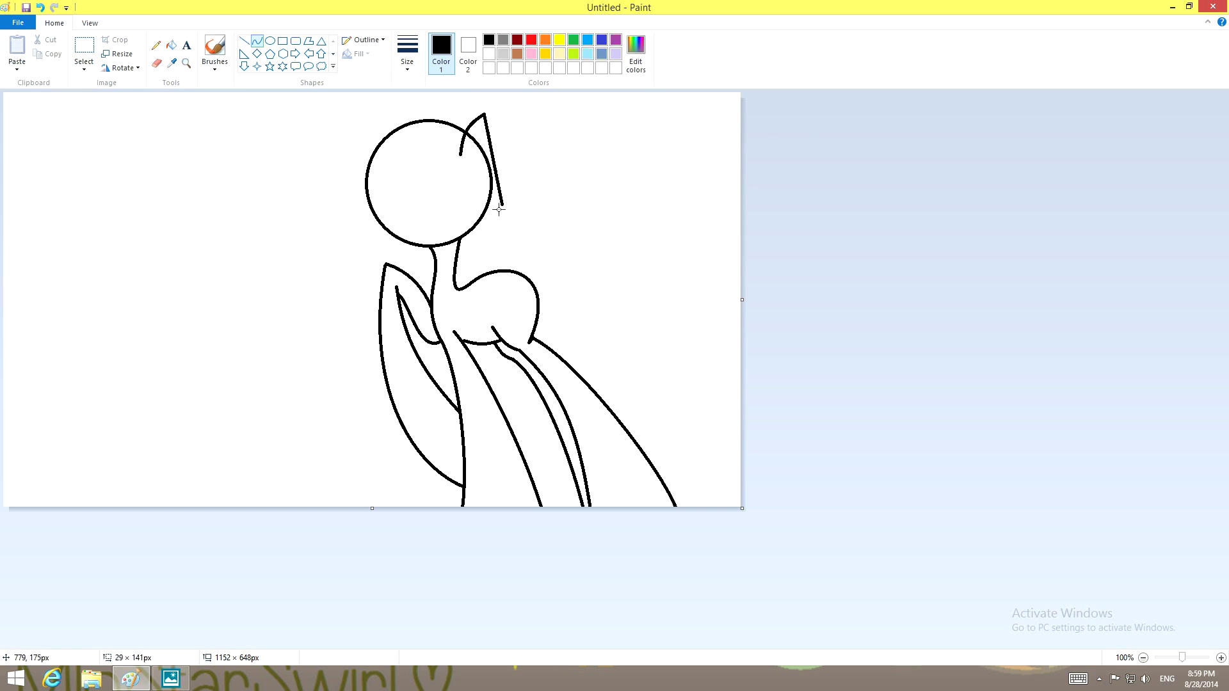
mouse_move(484, 164)
left_mouse_down()
mouse_move(506, 144)
mouse_move(543, 195)
left_mouse_up()
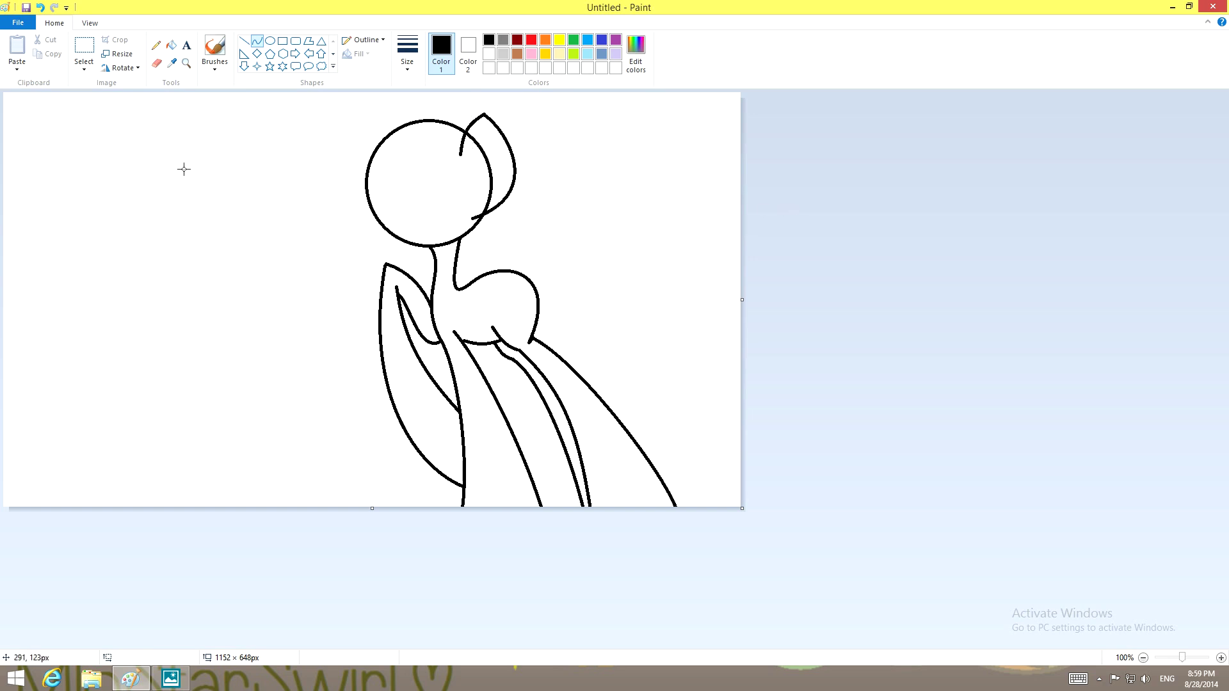
Step: Sketch several practice S-curves and arcs at the canvas left, then undo the latest ones
left_click_drag(33, 108, 31, 267)
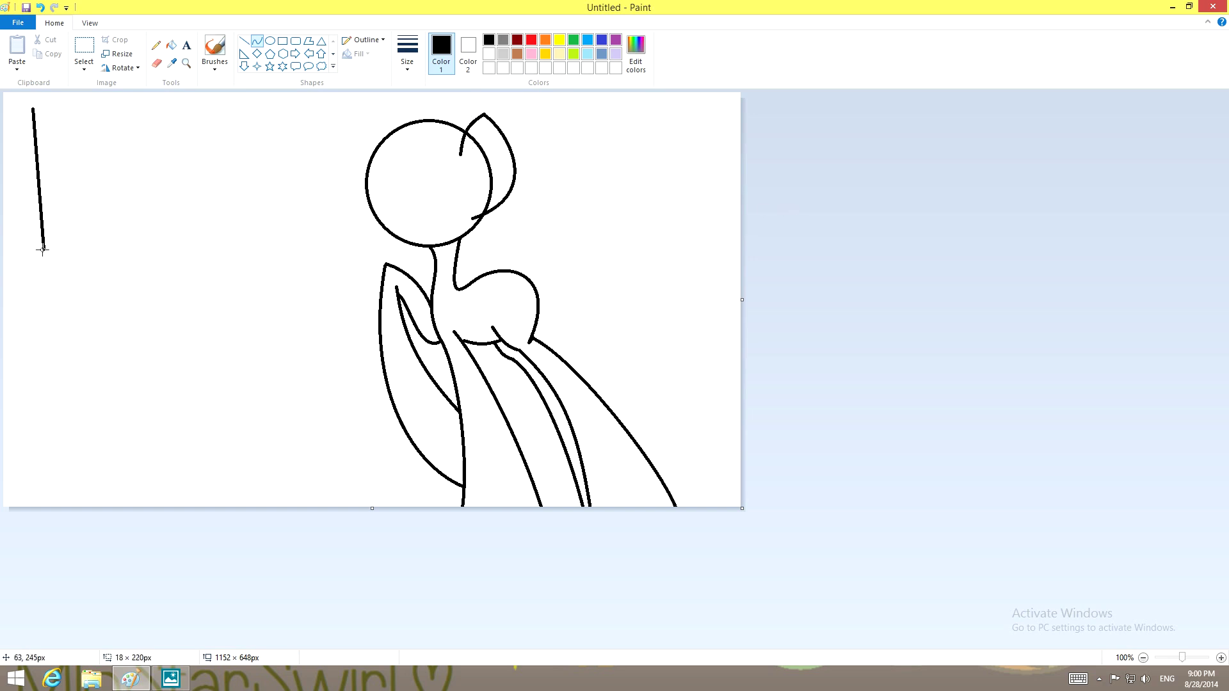
mouse_move(34, 126)
left_mouse_down()
mouse_move(10, 161)
mouse_move(54, 175)
left_mouse_up()
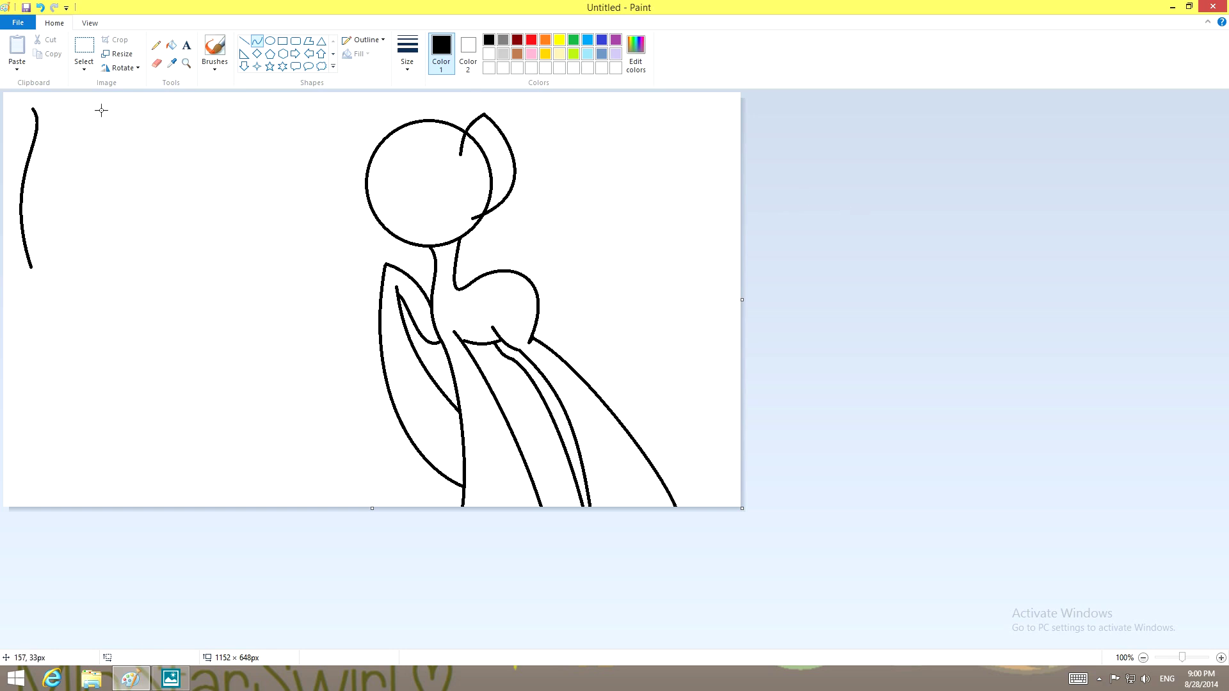
left_click_drag(102, 111, 101, 253)
mouse_move(96, 120)
left_mouse_down()
mouse_move(48, 187)
mouse_move(183, 213)
left_mouse_up()
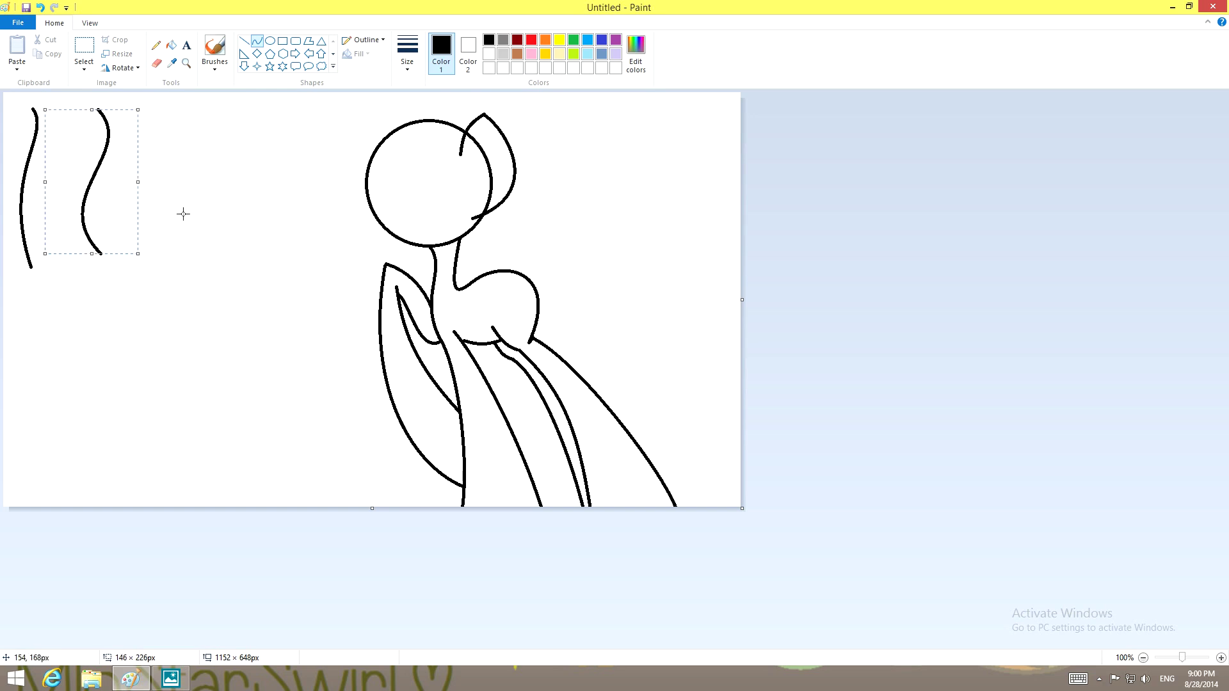
left_click(801, 357)
mouse_move(153, 149)
left_mouse_down()
mouse_move(182, 200)
mouse_move(190, 161)
mouse_move(218, 325)
left_mouse_up()
left_click_drag(221, 198, 178, 286)
mouse_move(91, 316)
left_mouse_down()
mouse_move(135, 427)
mouse_move(73, 370)
mouse_move(126, 393)
mouse_move(148, 320)
mouse_move(206, 329)
mouse_move(269, 307)
mouse_move(307, 352)
left_mouse_up()
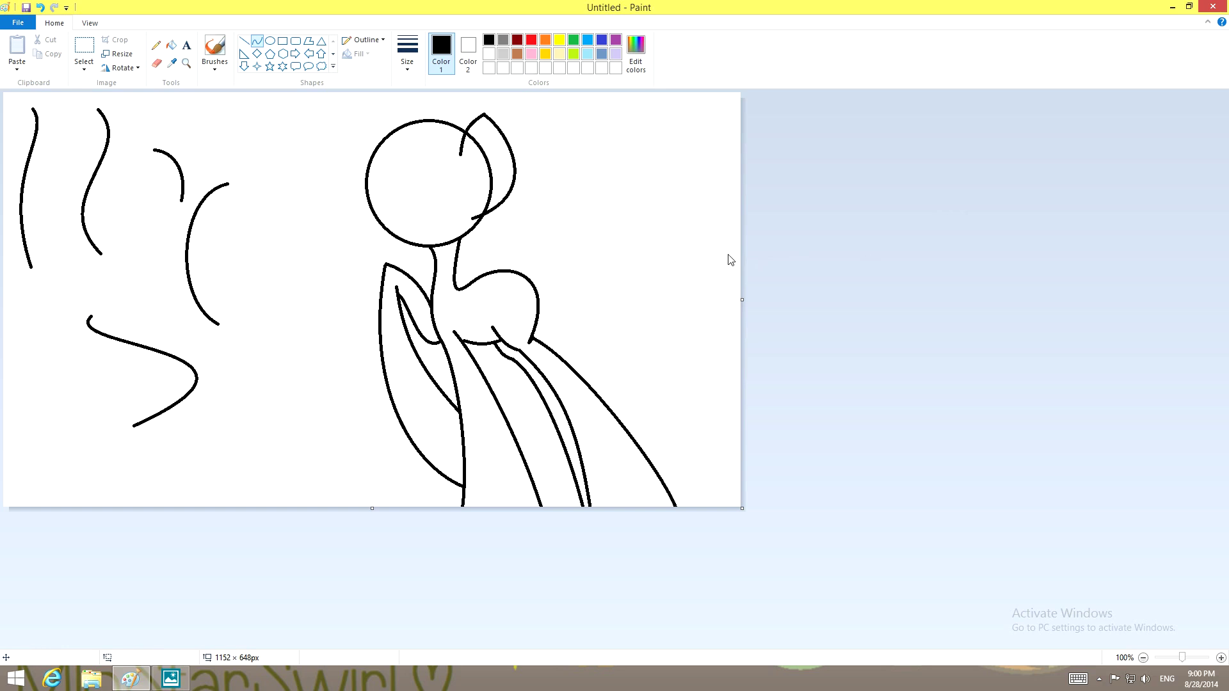
left_click(40, 8)
left_click(41, 7)
left_click(41, 7)
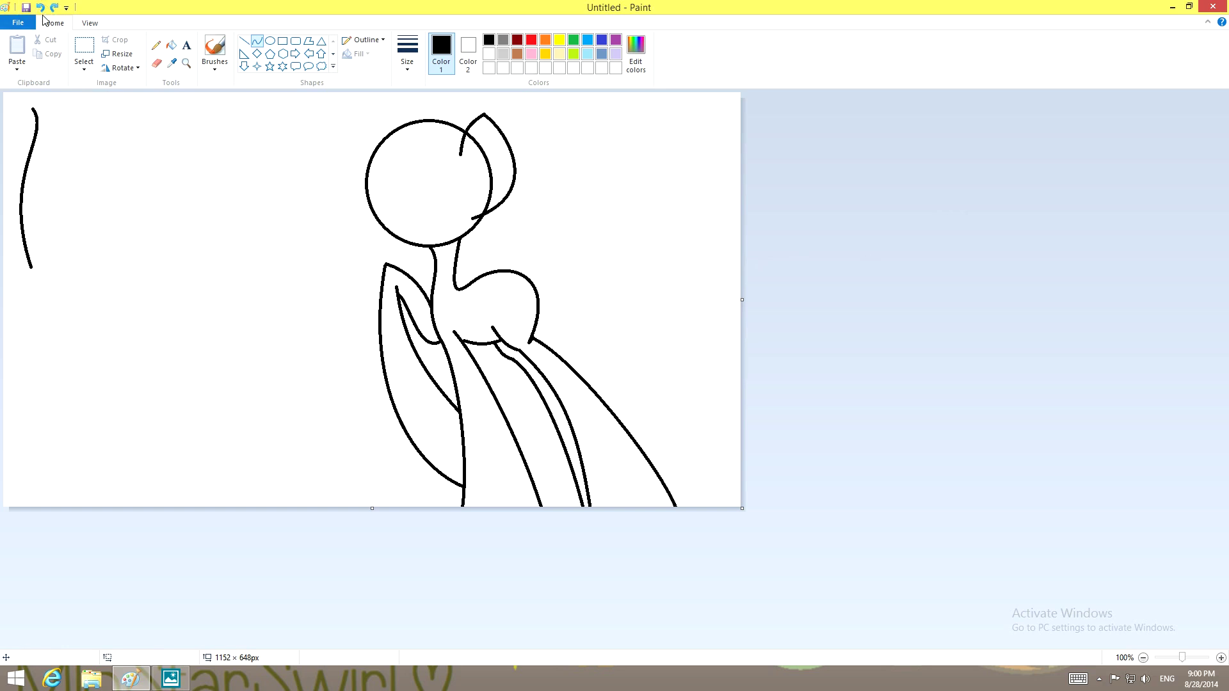
Step: Undo the leftover practice curve, draw an inner ear line, and reveal the hidden tray icons
left_click(39, 6)
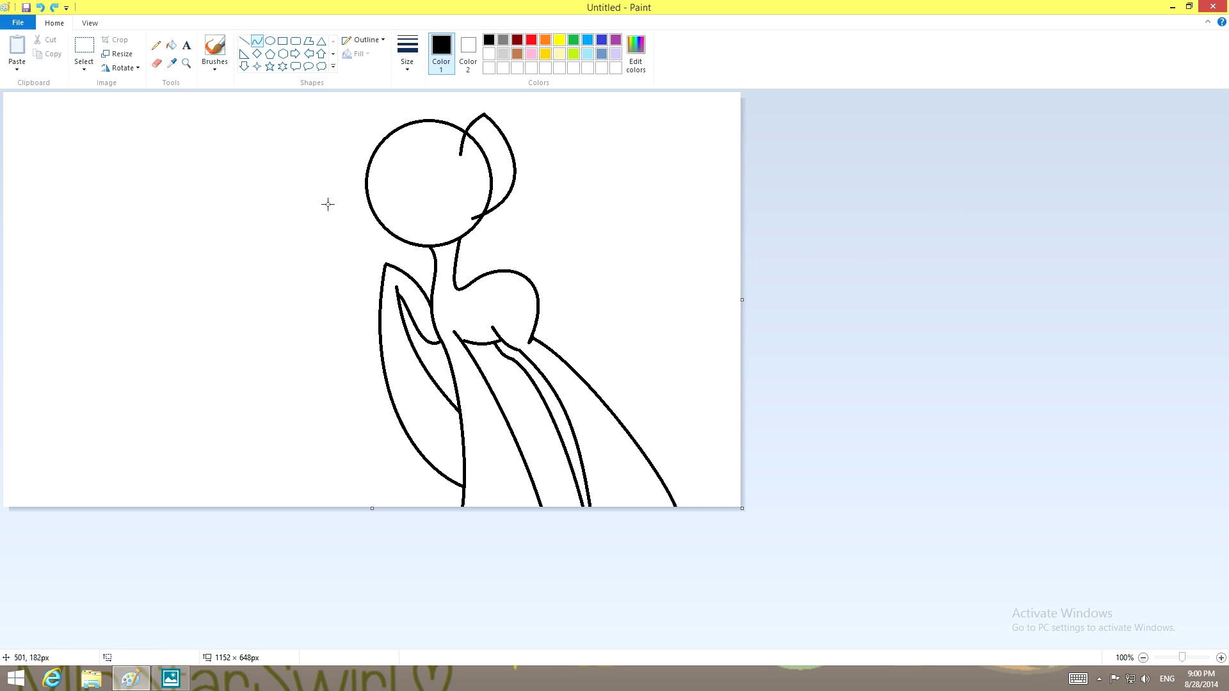
left_click_drag(486, 130, 505, 183)
left_click(507, 154)
left_click(1099, 679)
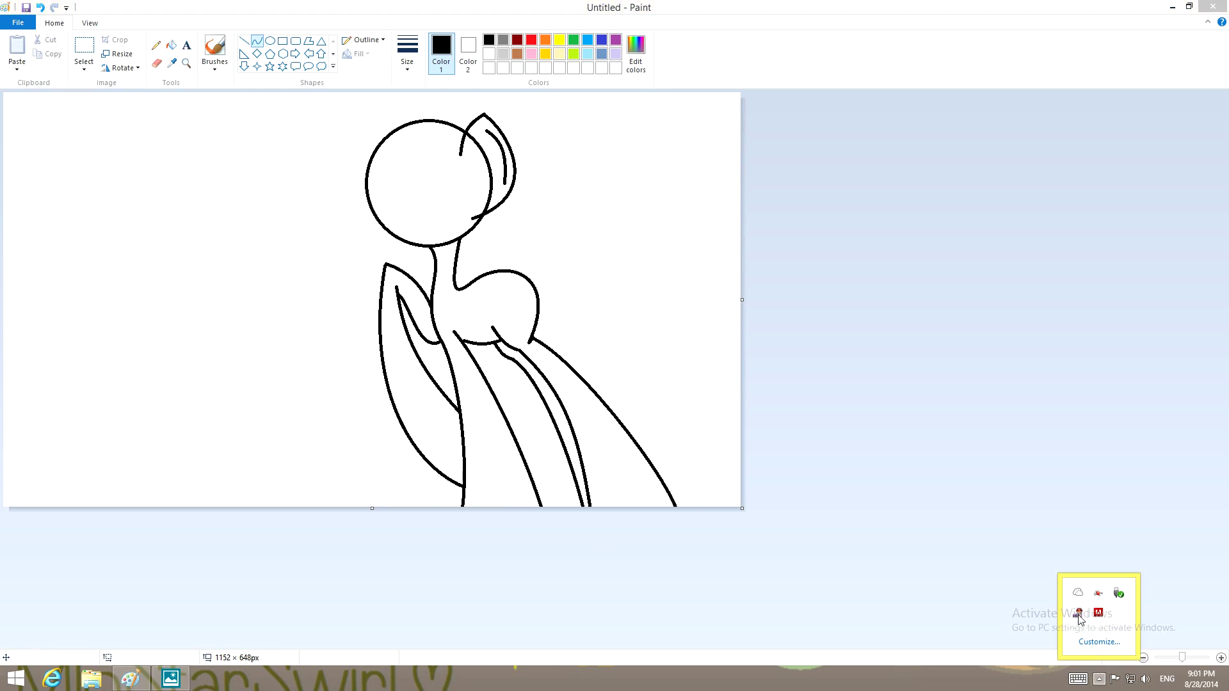